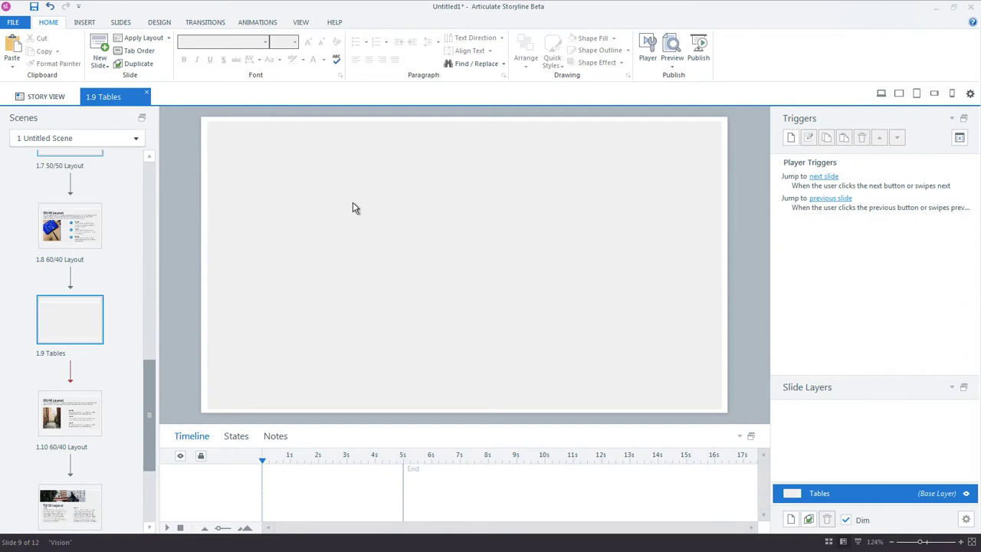
Insert a 5-column by 6-row table onto the 1.9 Tables slide
{"action": "left_click", "coordinate": [82, 23]}
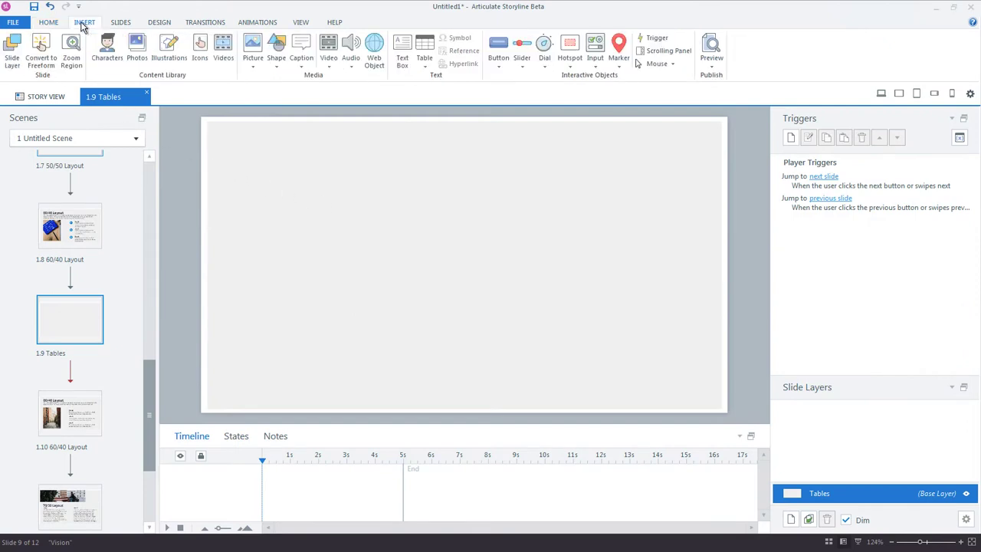
{"action": "left_click", "coordinate": [426, 66]}
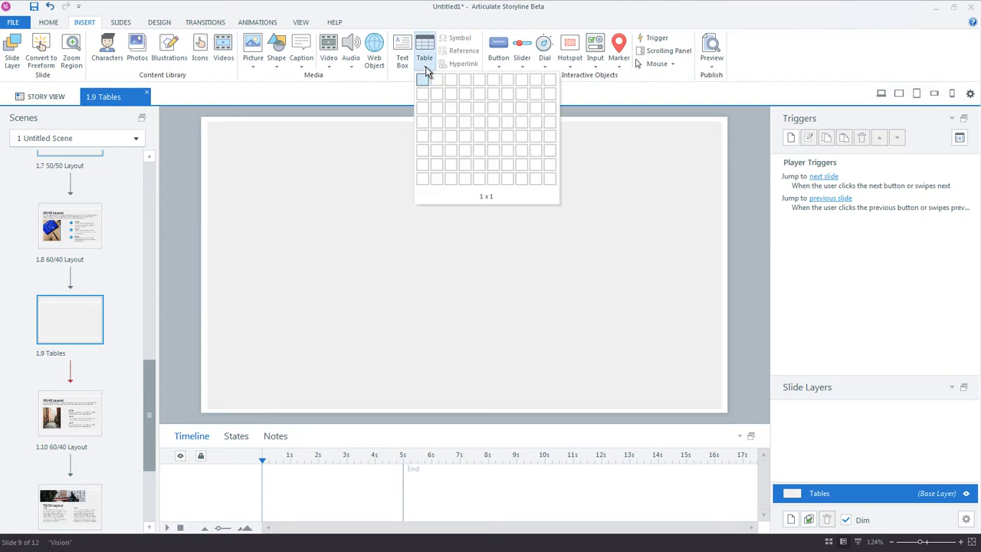
{"action": "left_click", "coordinate": [477, 150]}
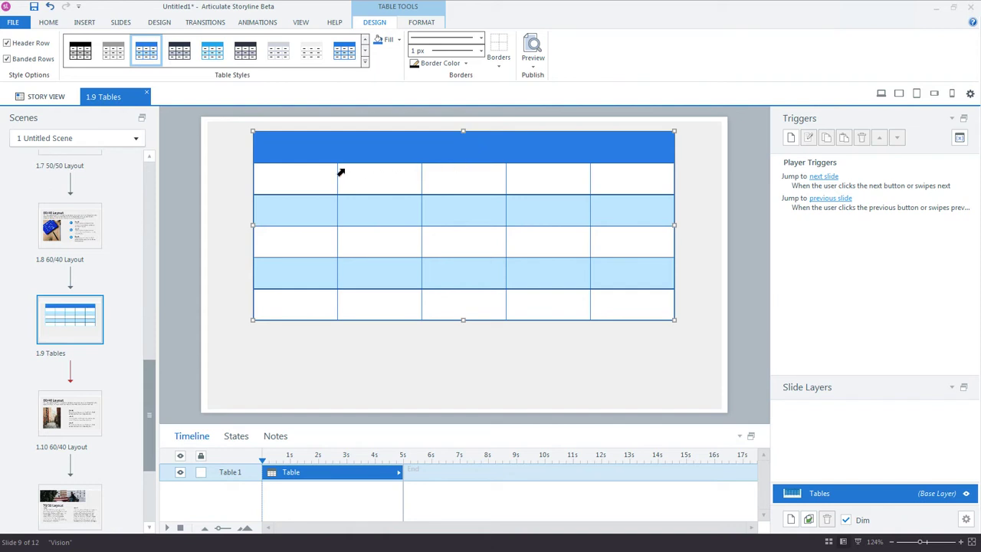
Enter 'Comstar Audit Report' in the first header cell and begin typing the year headings from 2014
{"action": "left_click", "coordinate": [280, 153]}
{"action": "type", "text": "Comstar Audit Repor"}
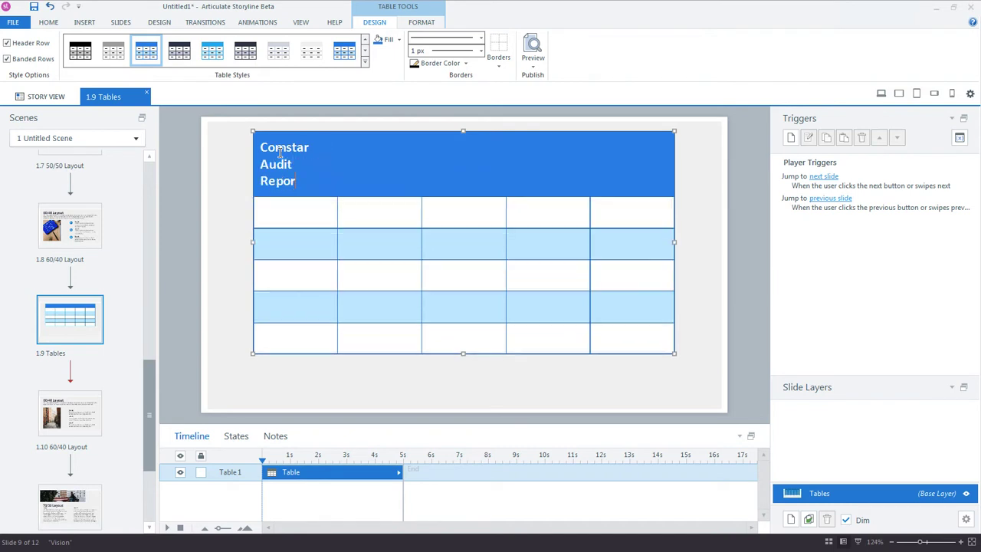
{"action": "type", "text": "t"}
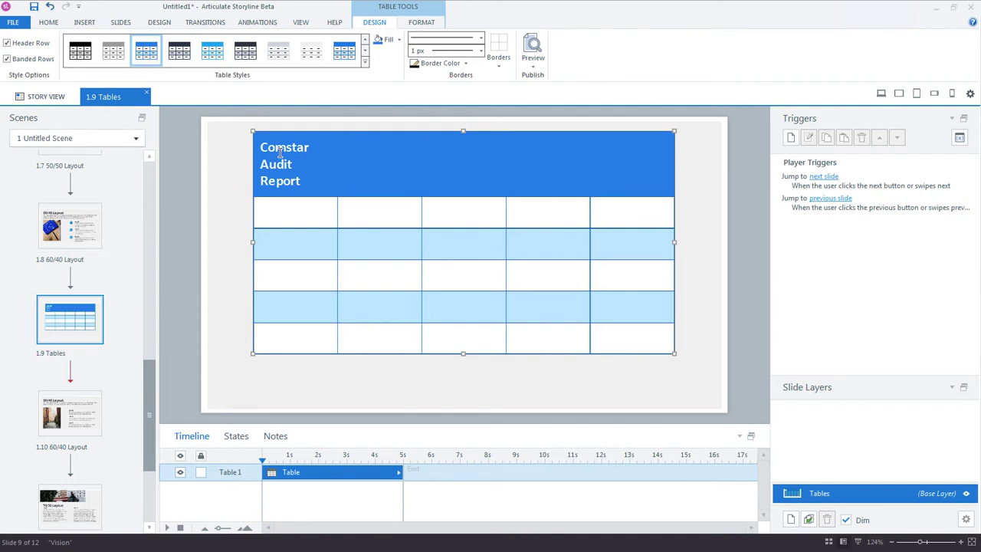
{"action": "key", "text": "Left"}
{"action": "key", "text": "Up"}
{"action": "type", "text": "2014 "}
{"action": "type", "text": "201"}
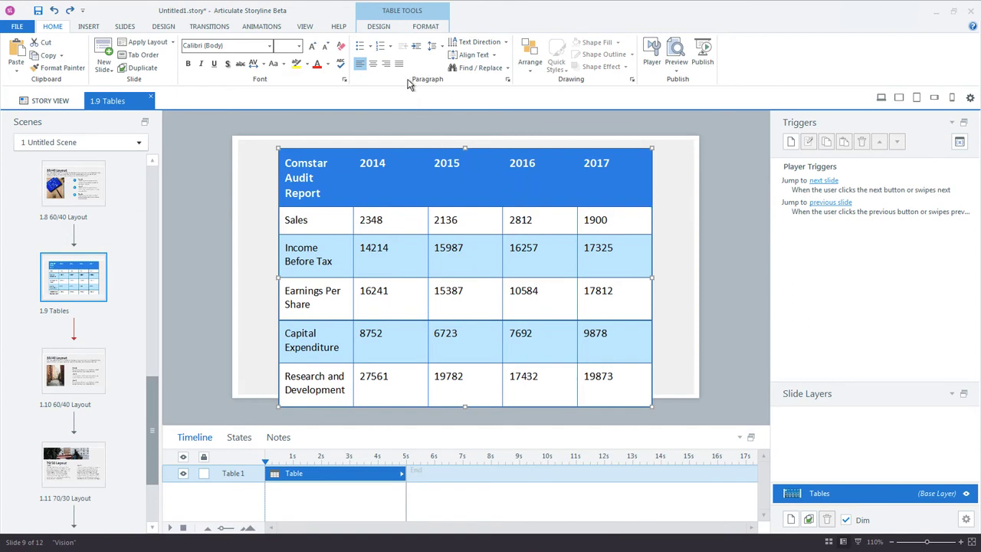
Show the Table Tools Design, then Format options for cell size and alignment
{"action": "left_click", "coordinate": [378, 25]}
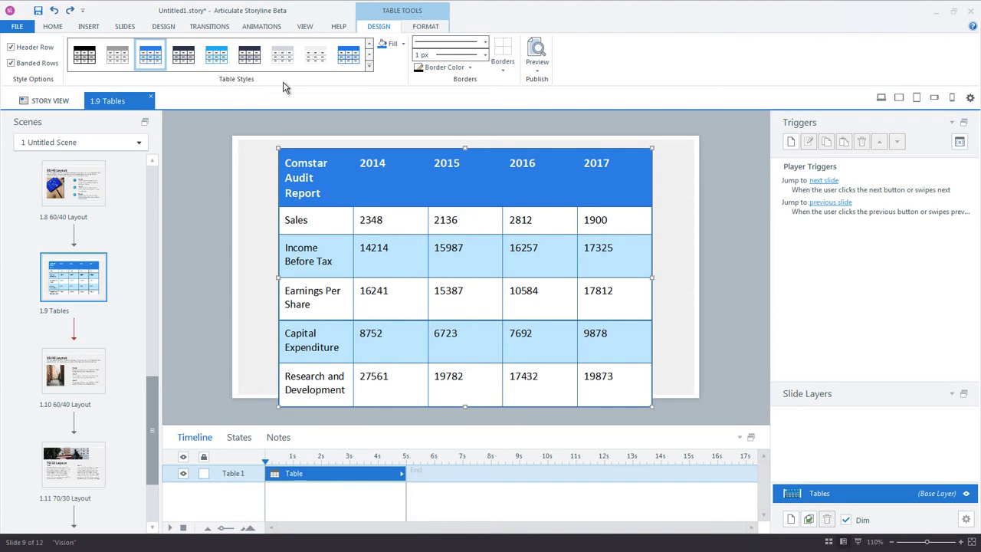
{"action": "left_click", "coordinate": [426, 27]}
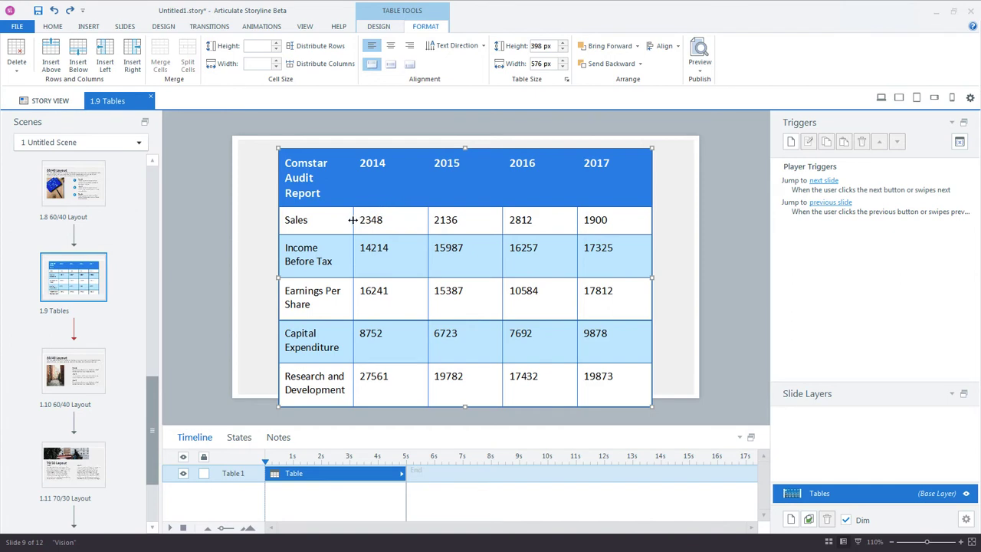
Drag column borders to widen the first, 2014 and 2016 columns
{"action": "left_click_drag", "start_coordinate": [351, 220], "coordinate": [533, 222]}
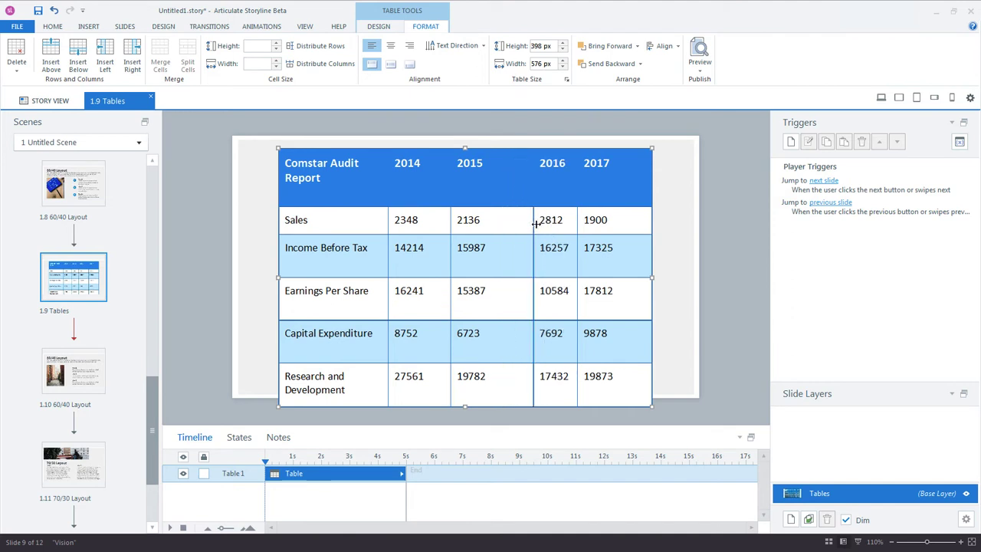
{"action": "left_click_drag", "start_coordinate": [451, 220], "coordinate": [492, 219]}
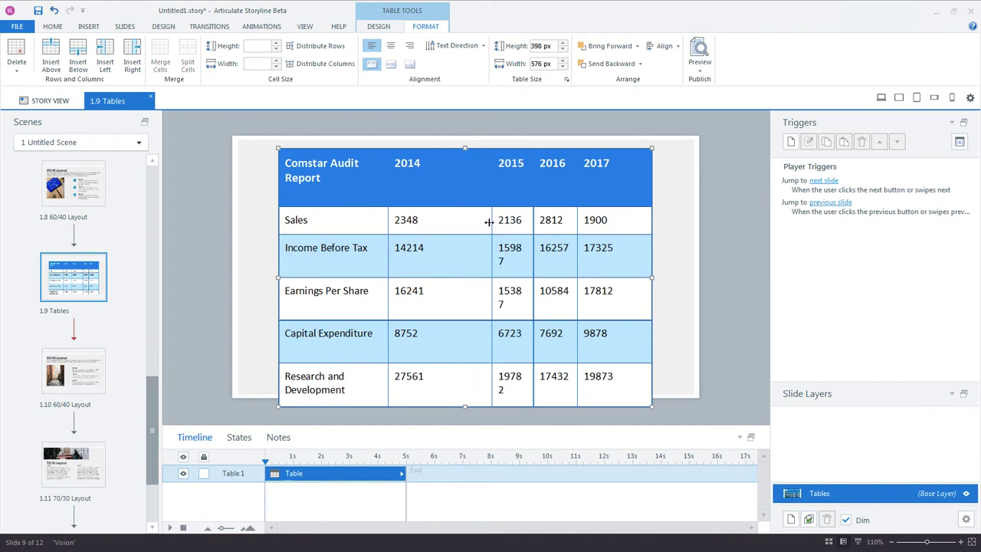
{"action": "left_click_drag", "start_coordinate": [387, 220], "coordinate": [428, 219]}
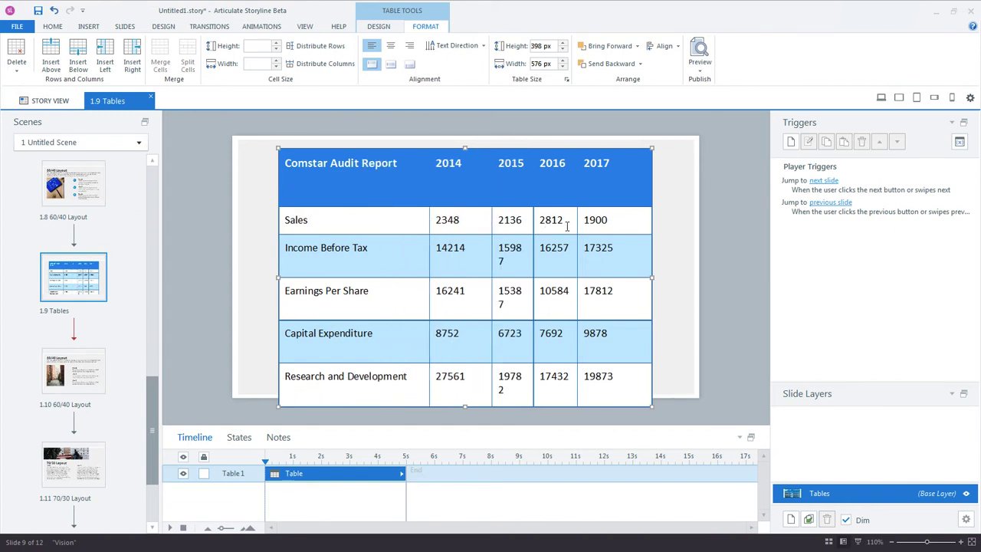
{"action": "left_click_drag", "start_coordinate": [576, 222], "coordinate": [586, 224]}
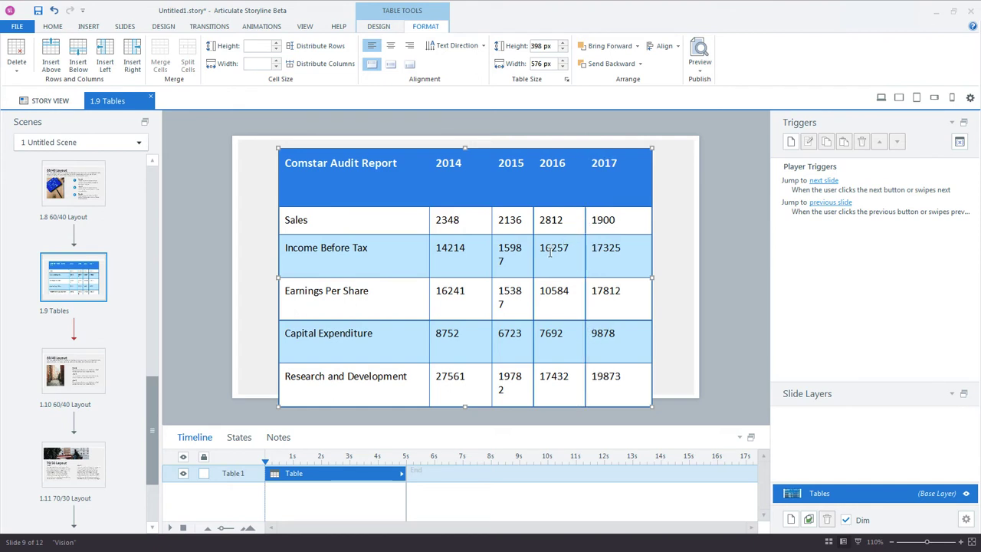
Set the first column's cell width to 225 px
{"action": "left_click", "coordinate": [384, 224]}
{"action": "left_click", "coordinate": [265, 64]}
{"action": "left_click_drag", "start_coordinate": [265, 67], "coordinate": [245, 67]}
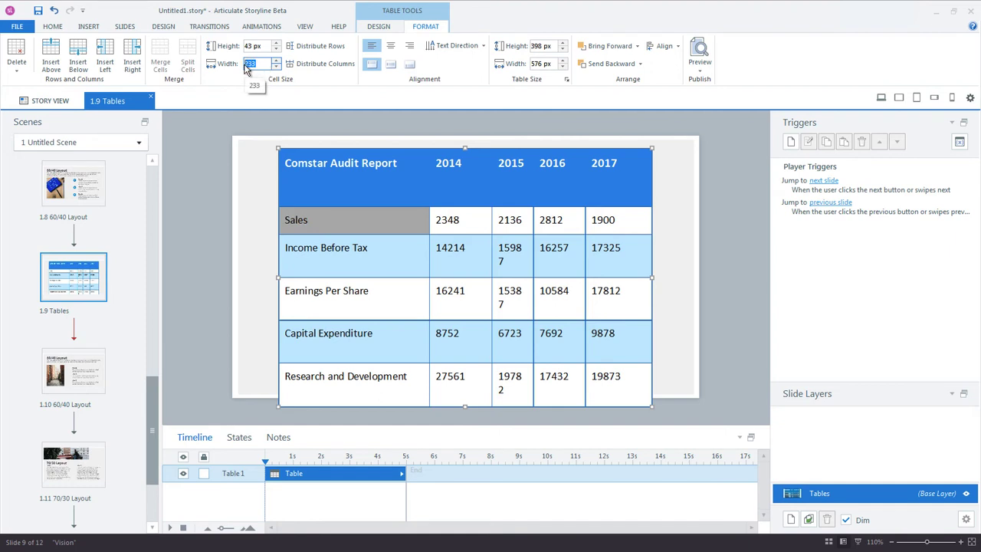
{"action": "type", "text": "225"}
{"action": "key", "text": "Tab"}
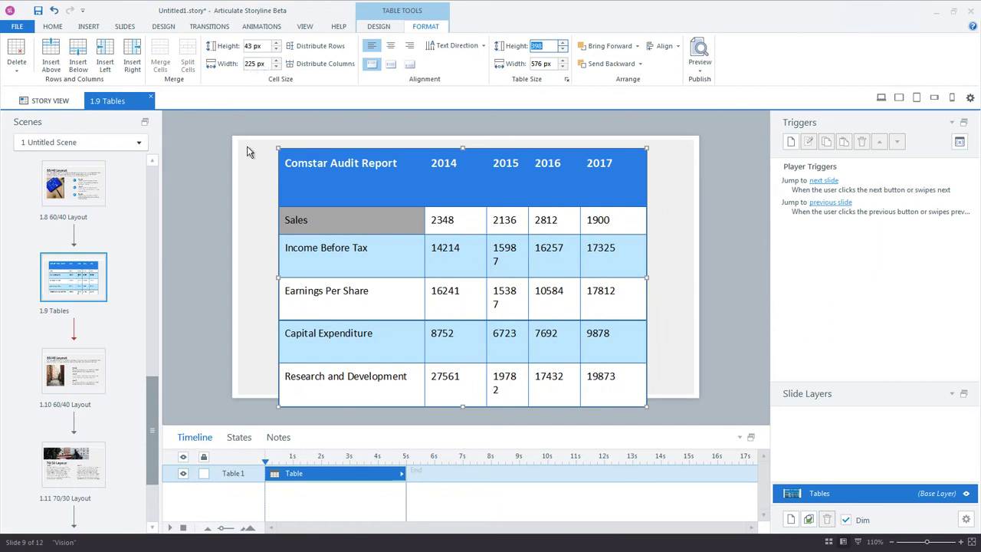
Set the four year columns to an 80 px width so figures no longer wrap
{"action": "left_click", "coordinate": [438, 247]}
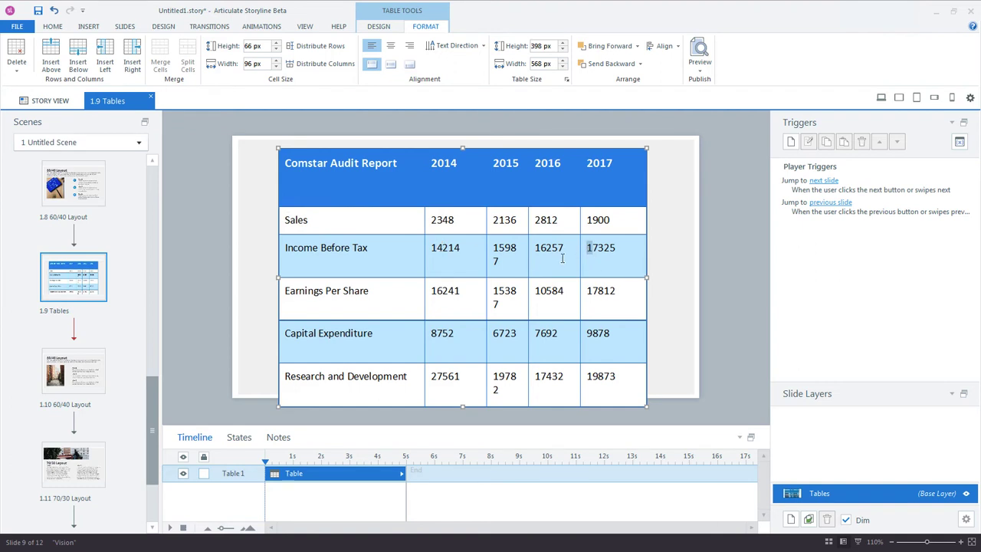
{"action": "left_click_drag", "start_coordinate": [596, 258], "coordinate": [465, 259]}
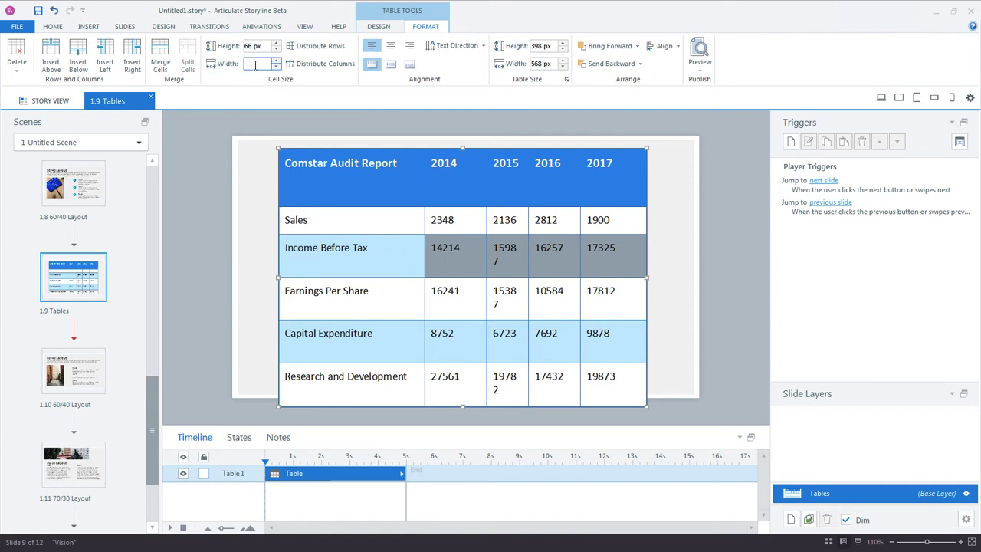
{"action": "type", "text": "86"}
{"action": "key", "text": "BackSpace"}
{"action": "key", "text": "BackSpace"}
{"action": "key", "text": "BackSpace"}
{"action": "type", "text": "80"}
{"action": "key", "text": "Tab"}
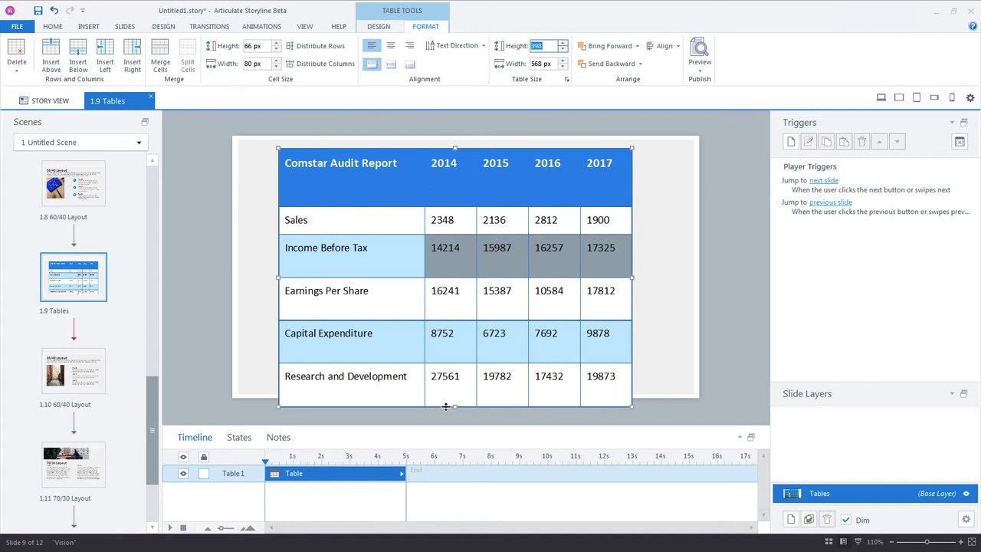
Raise the table's bottom edge and distribute all rows evenly at 48 px height
{"action": "left_click_drag", "start_coordinate": [445, 407], "coordinate": [460, 334]}
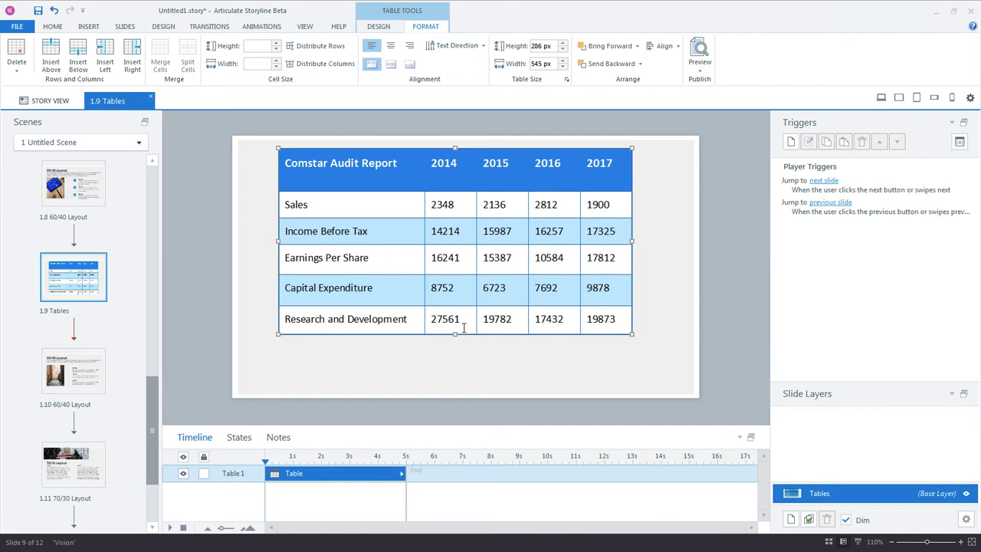
{"action": "left_click_drag", "start_coordinate": [464, 328], "coordinate": [446, 177]}
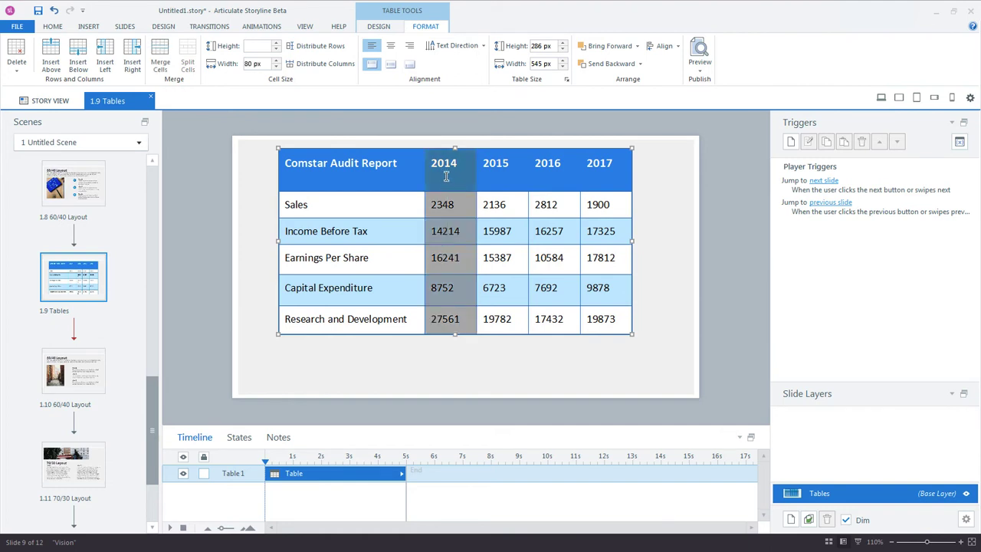
{"action": "left_click", "coordinate": [339, 48]}
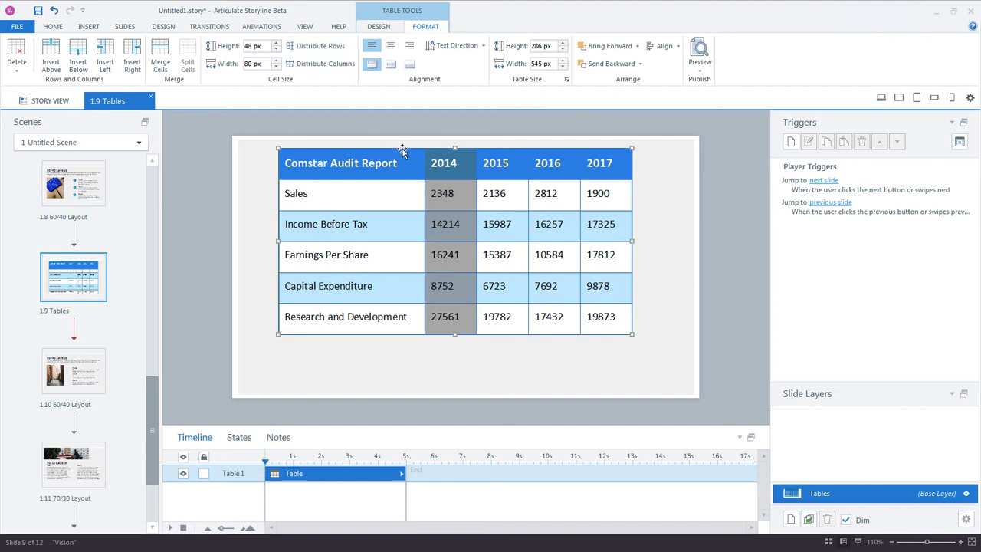
{"action": "left_click", "coordinate": [541, 360]}
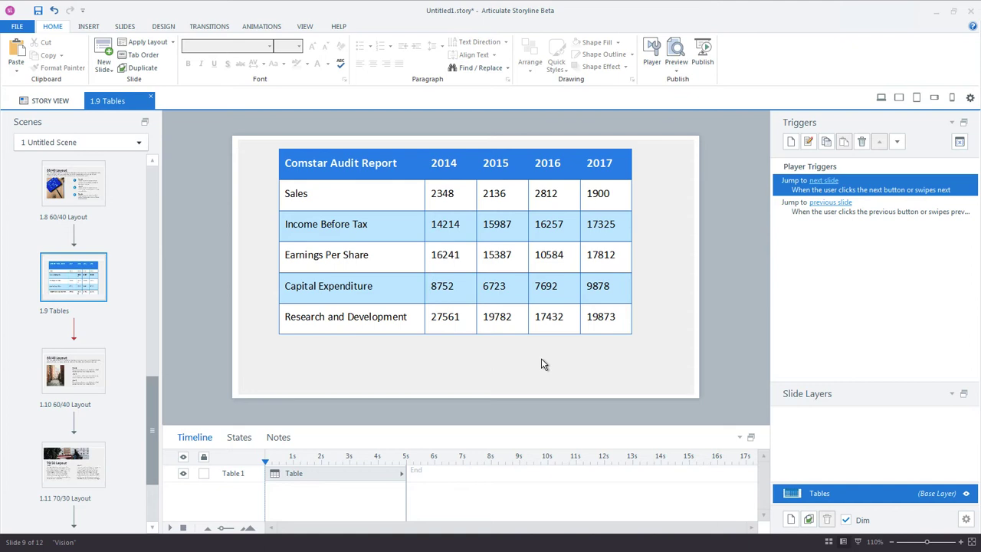
{"action": "left_click", "coordinate": [435, 151]}
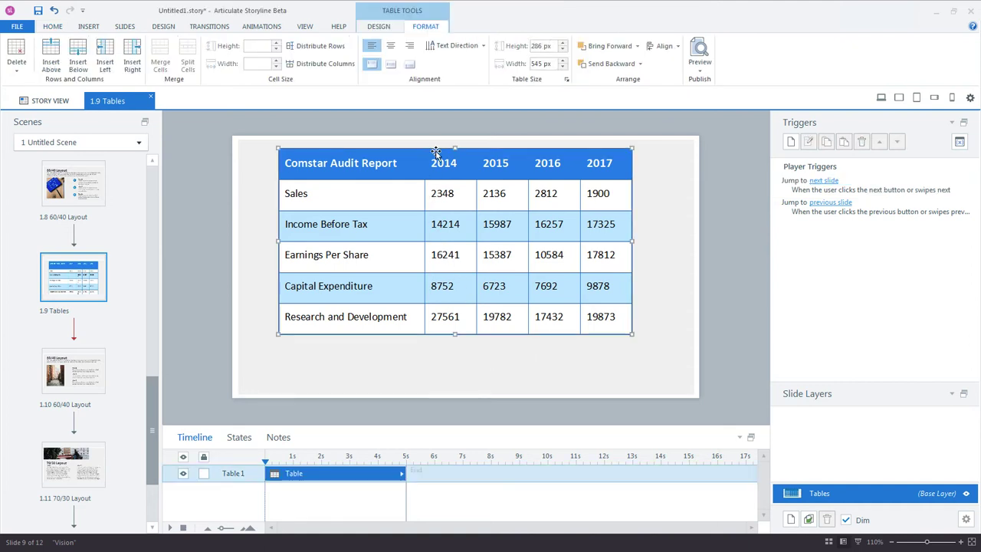
{"action": "left_click", "coordinate": [386, 31]}
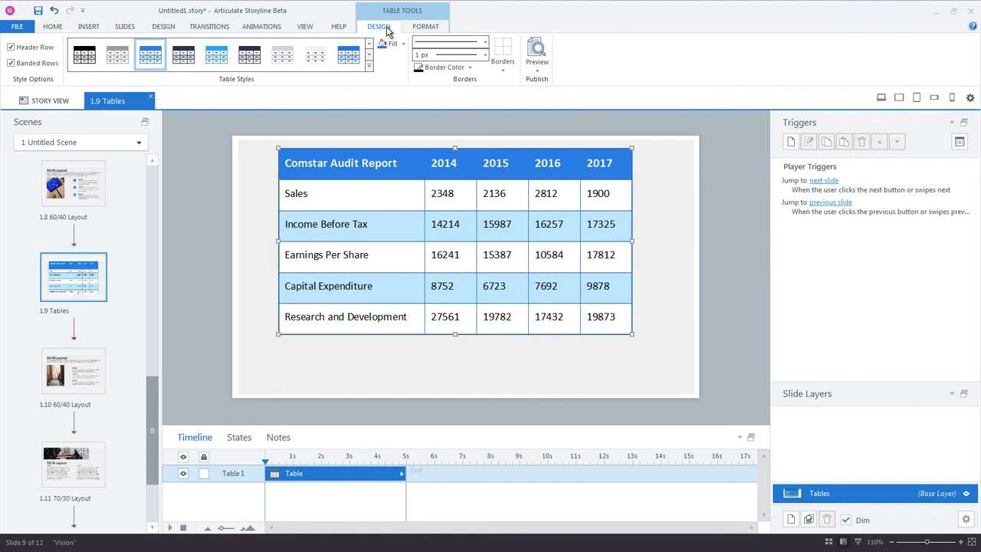
{"action": "left_click_drag", "start_coordinate": [393, 165], "coordinate": [593, 169]}
{"action": "left_click", "coordinate": [594, 168]}
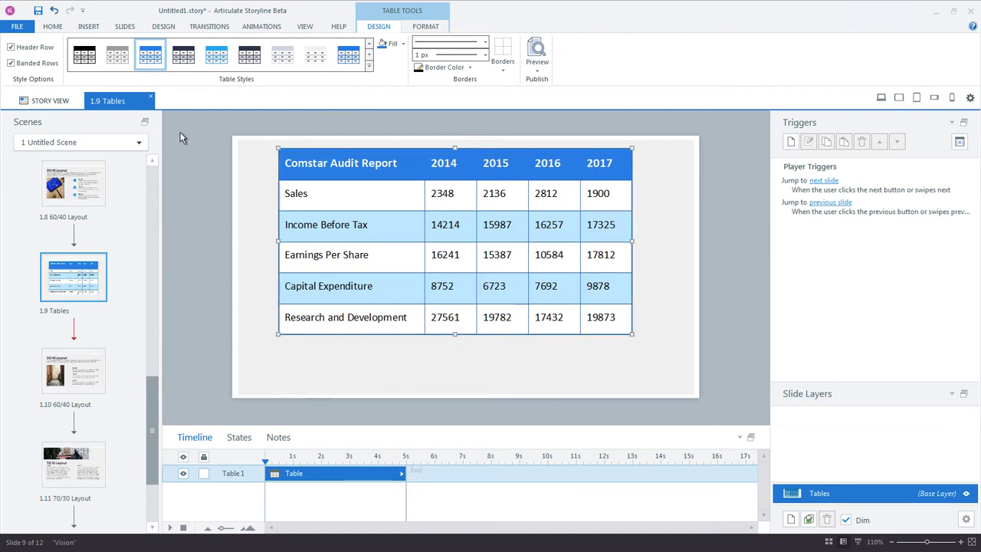
{"action": "left_click", "coordinate": [36, 48]}
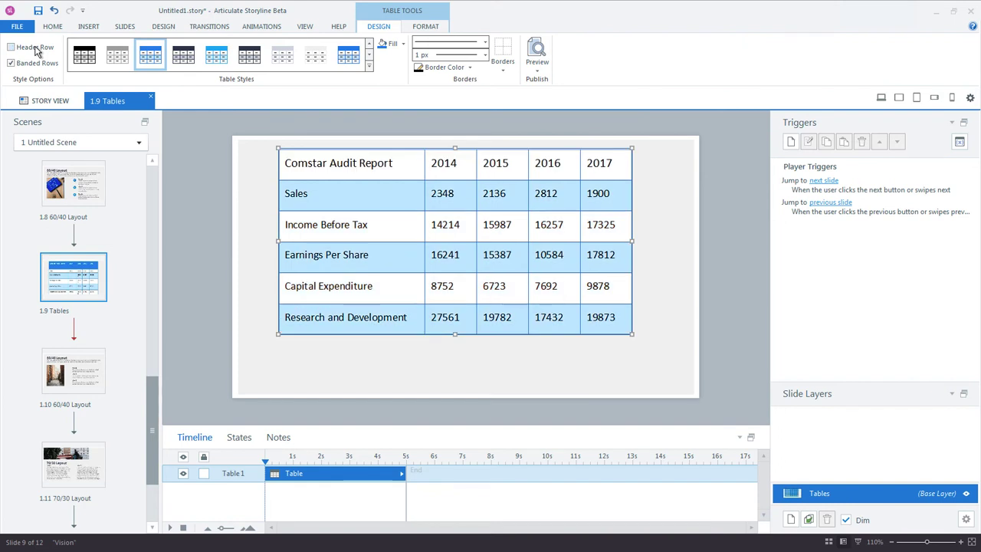
{"action": "left_click", "coordinate": [35, 48]}
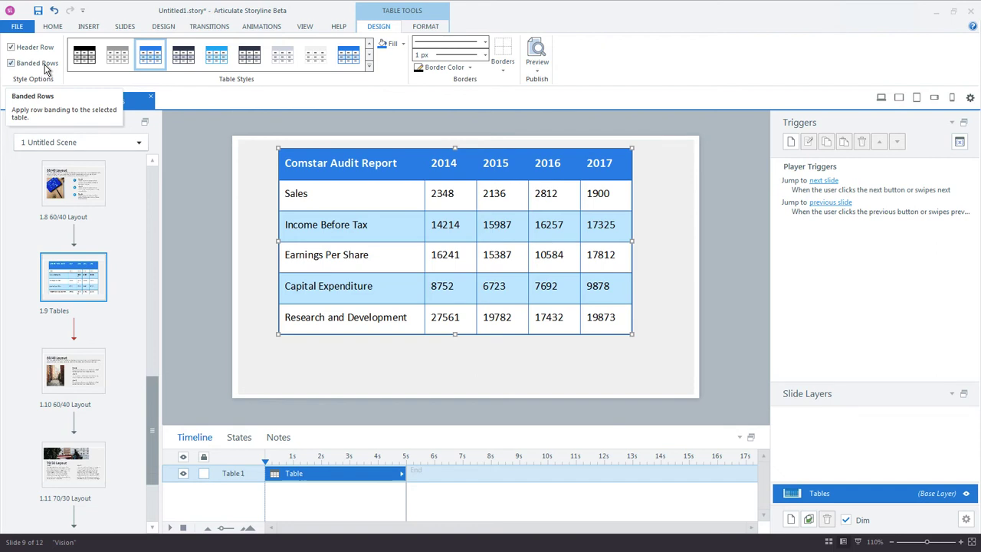
{"action": "left_click", "coordinate": [45, 68]}
{"action": "left_click", "coordinate": [45, 69]}
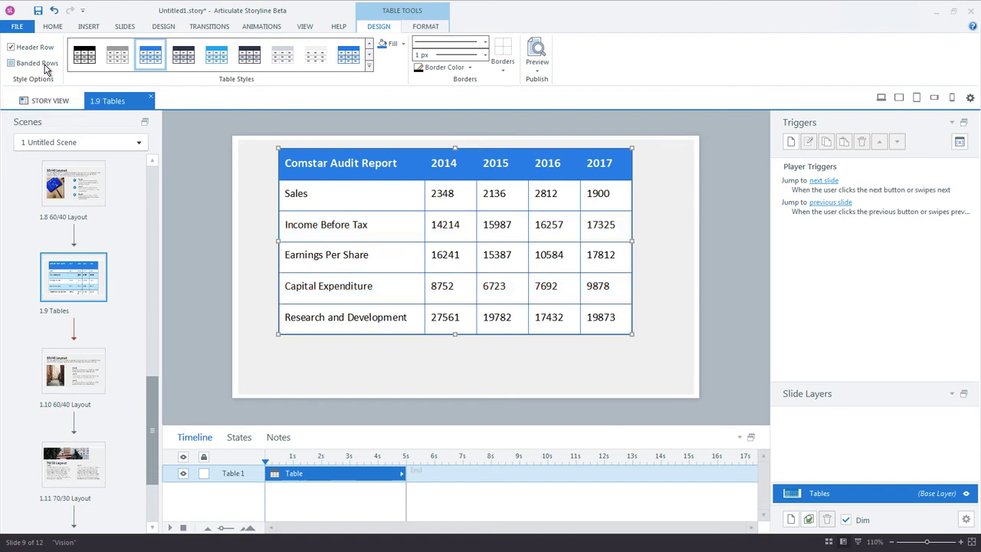
{"action": "left_click", "coordinate": [44, 68]}
{"action": "left_click", "coordinate": [44, 68]}
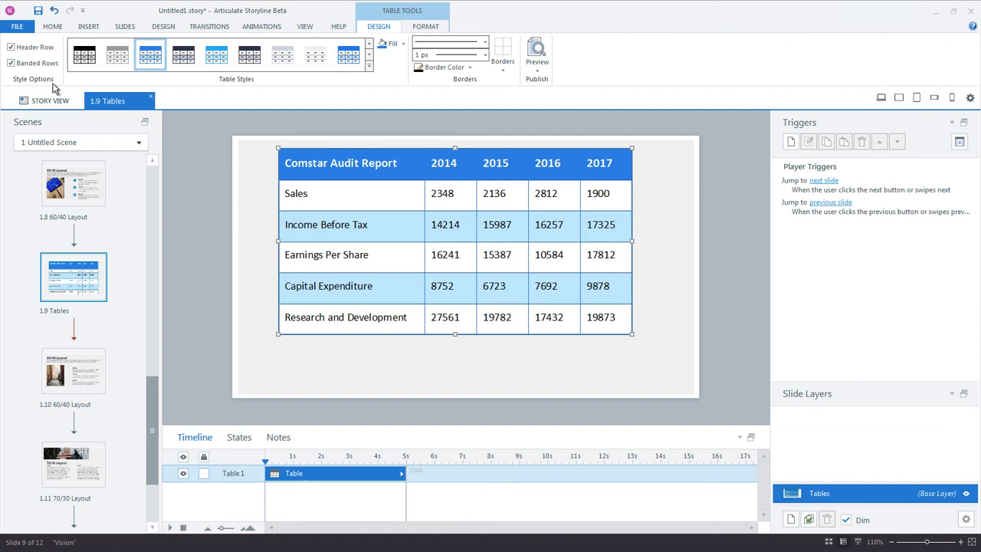
{"action": "left_click", "coordinate": [369, 66]}
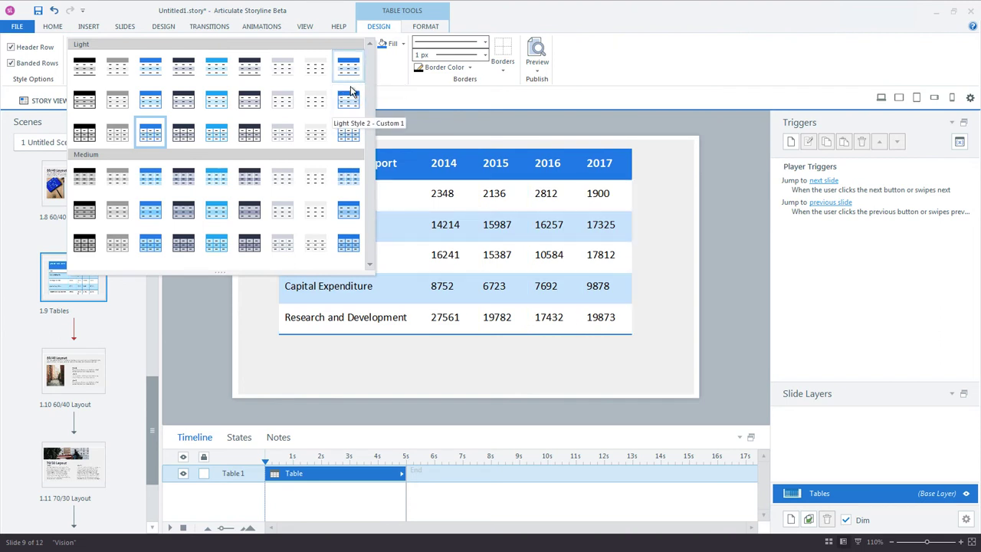
{"action": "left_click", "coordinate": [393, 109]}
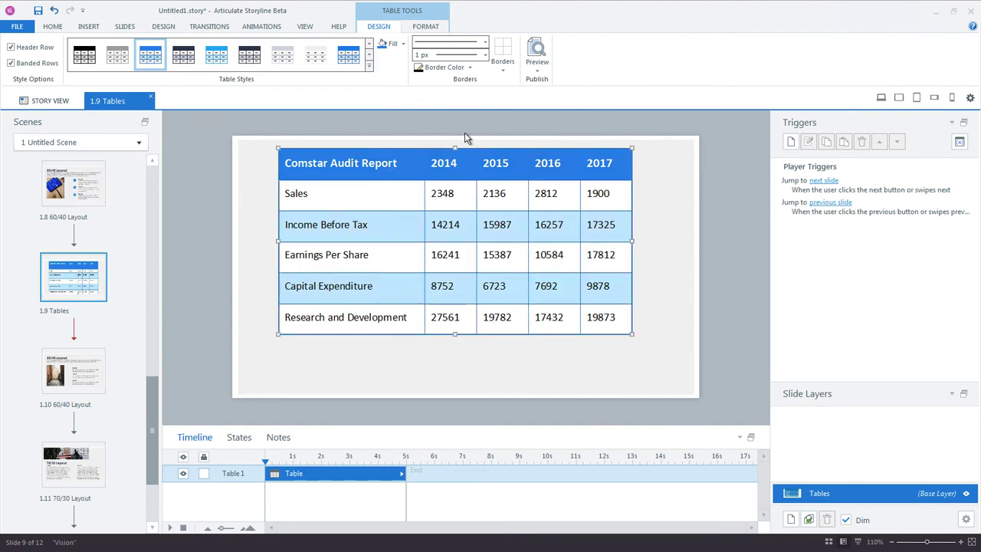
Apply 6 px dark borders to all cells, then switch to No Borders to strip every line
{"action": "left_click", "coordinate": [484, 43]}
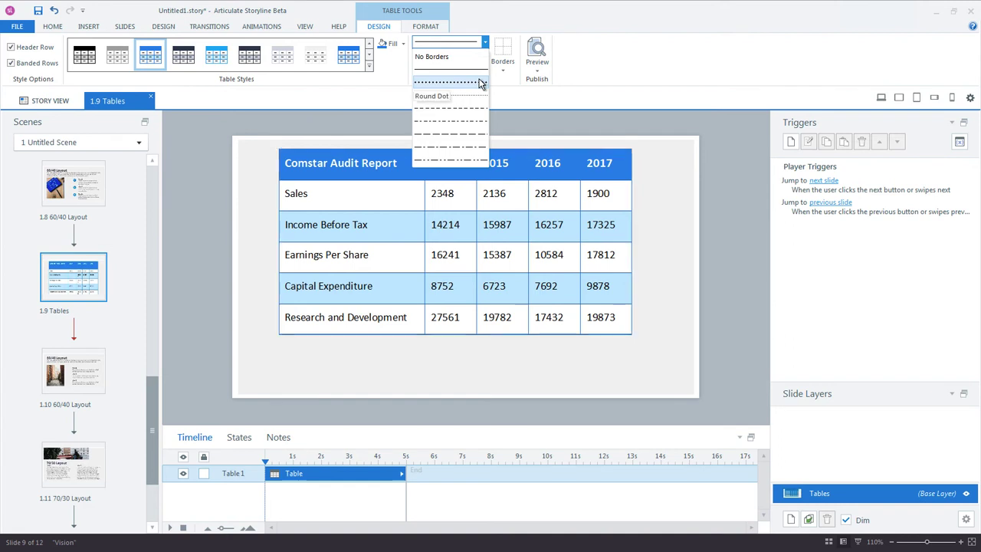
{"action": "left_click", "coordinate": [495, 65]}
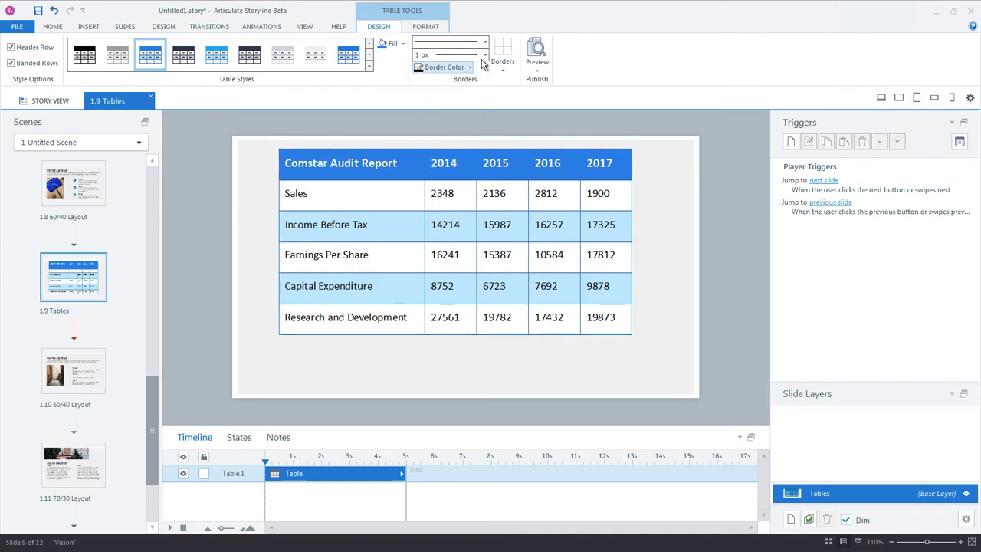
{"action": "left_click", "coordinate": [484, 55]}
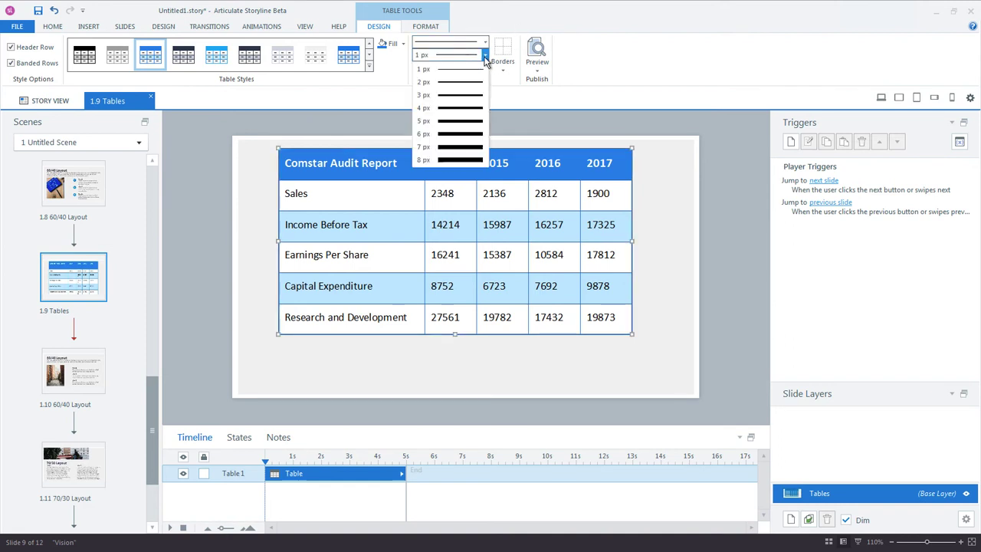
{"action": "left_click", "coordinate": [459, 135]}
{"action": "left_click", "coordinate": [457, 67]}
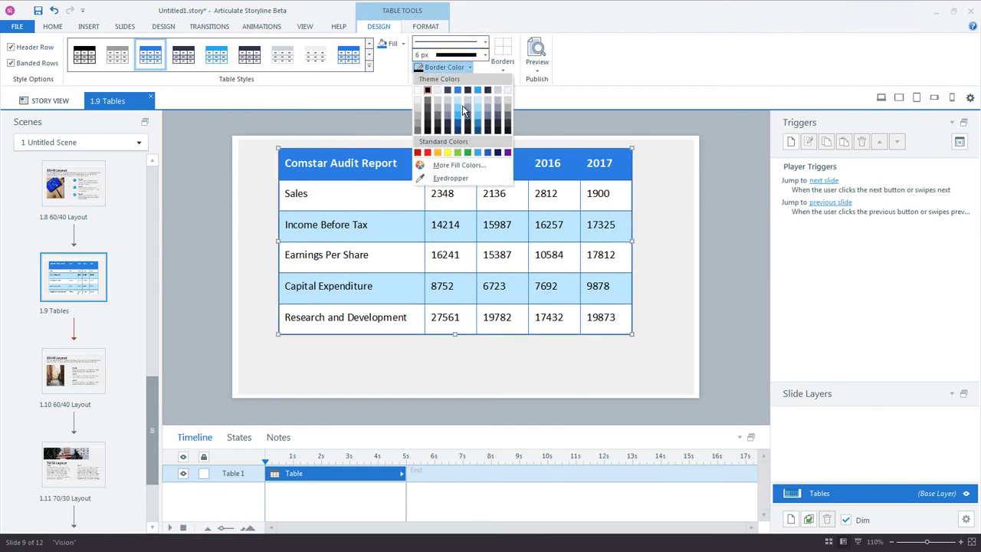
{"action": "left_click", "coordinate": [446, 129]}
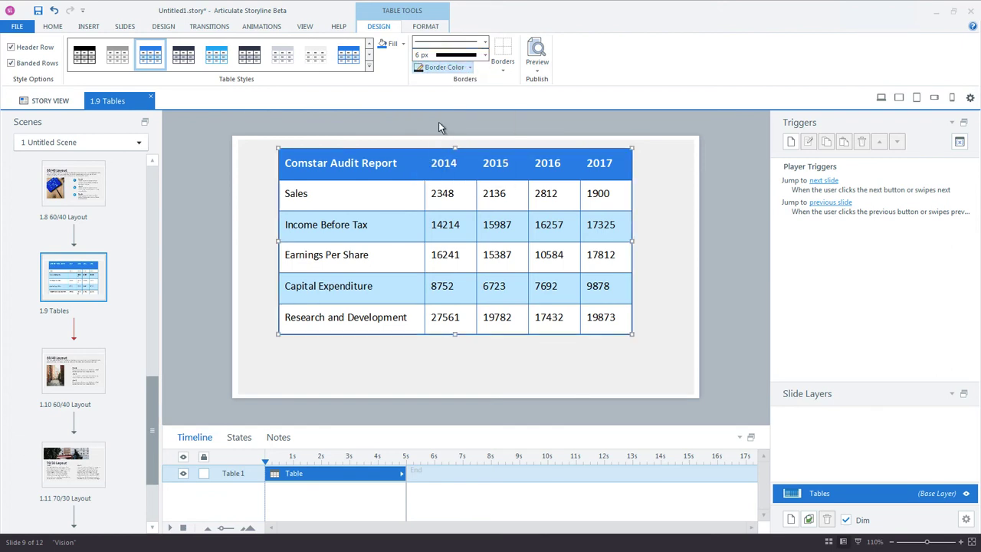
{"action": "left_click", "coordinate": [506, 69]}
{"action": "left_click", "coordinate": [506, 91]}
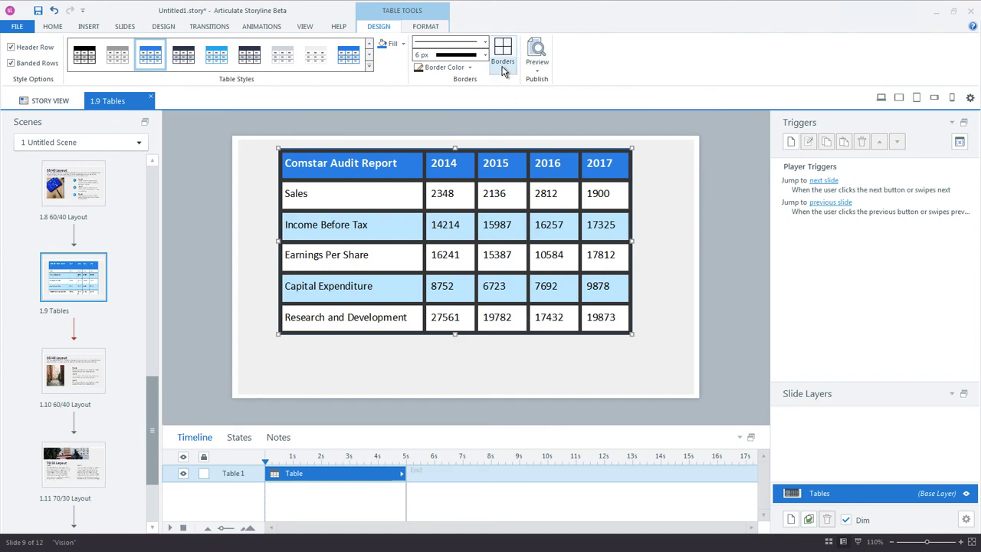
{"action": "left_click", "coordinate": [503, 61]}
{"action": "left_click", "coordinate": [507, 82]}
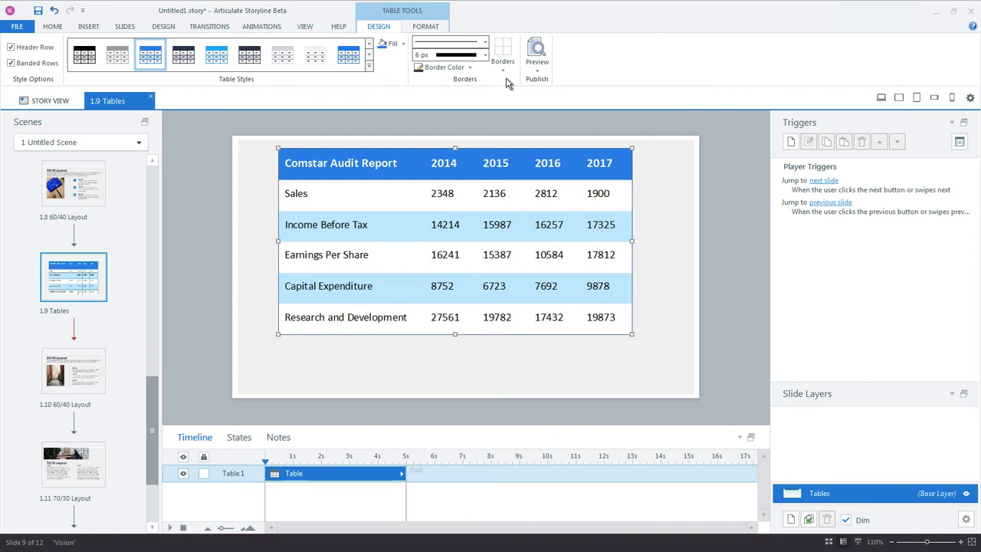
Place the cursor in the 2348 cell and show the Table Tools Format options
{"action": "left_click", "coordinate": [435, 193]}
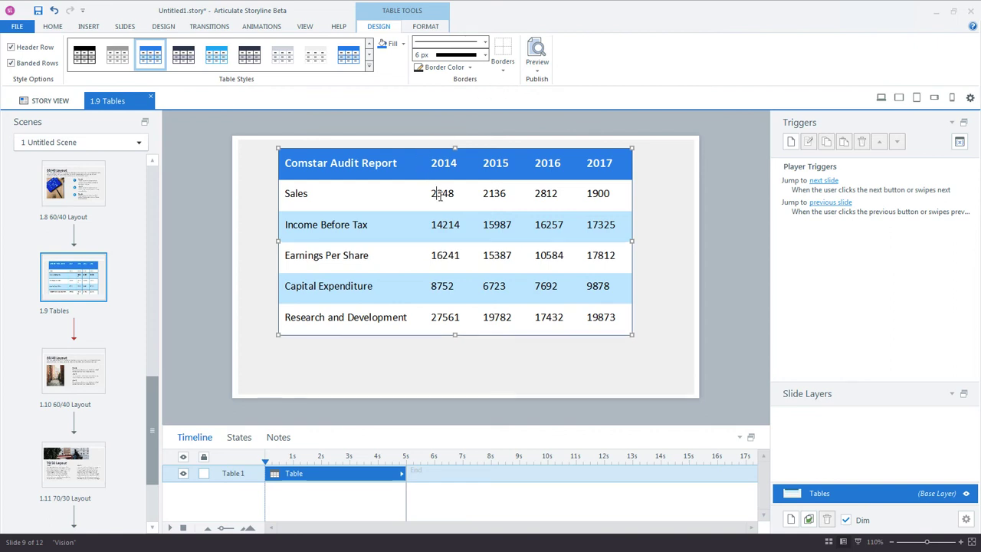
{"action": "left_click", "coordinate": [426, 26]}
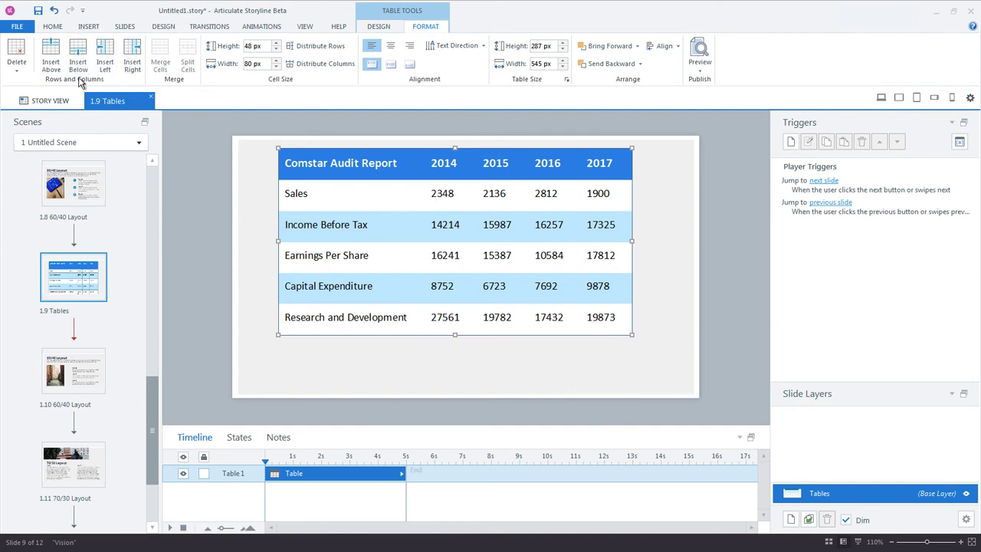
Delete the final Research and Development row from the table
{"action": "left_click", "coordinate": [17, 74]}
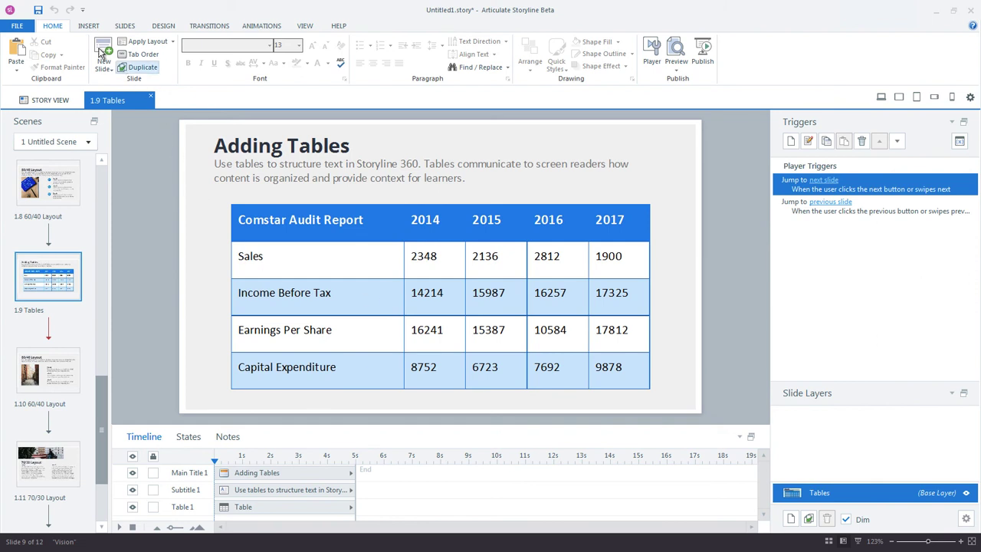
Create a custom tab order with Table 1 before the subtitle, then check the 2014 and 2015 cells
{"action": "left_click", "coordinate": [144, 55]}
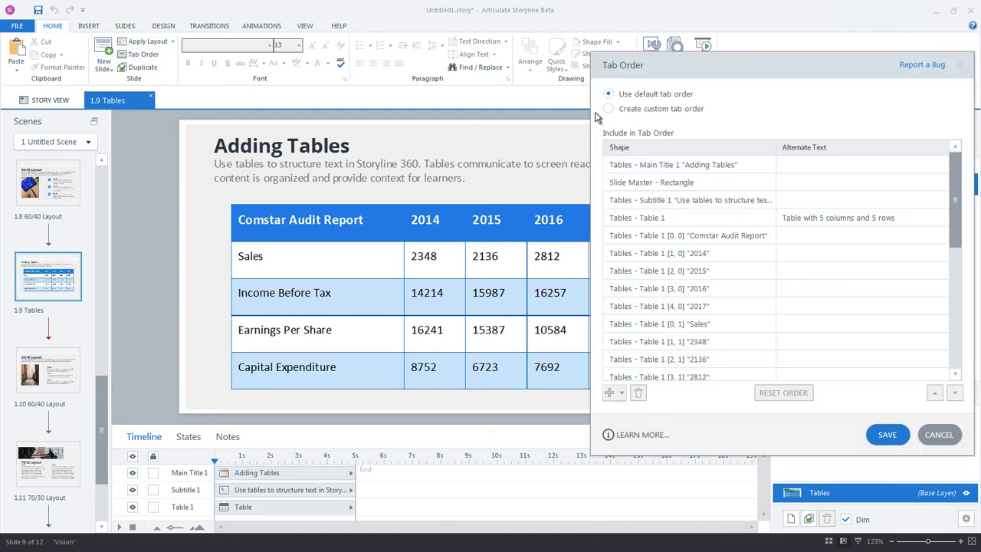
{"action": "left_click_drag", "start_coordinate": [657, 68], "coordinate": [638, 71]}
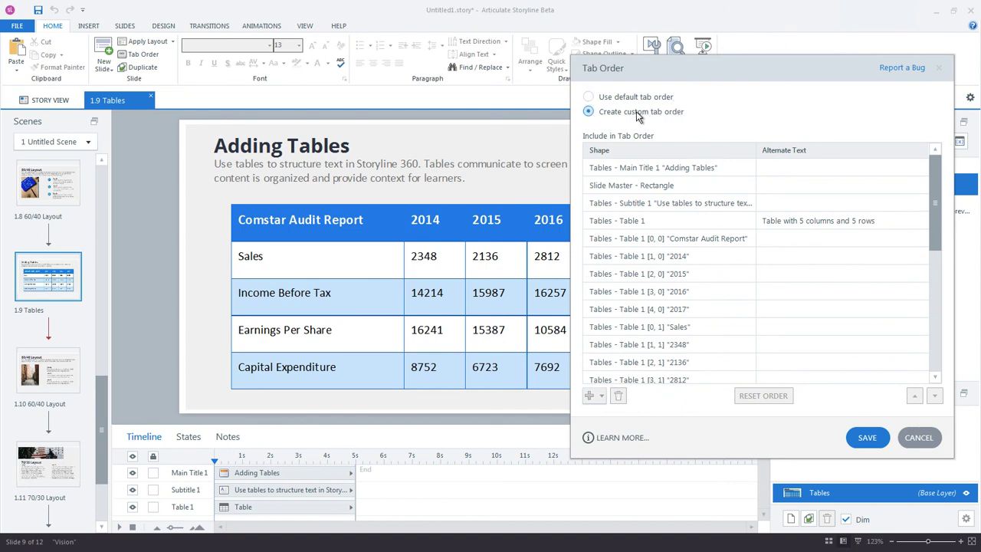
{"action": "left_click", "coordinate": [614, 222]}
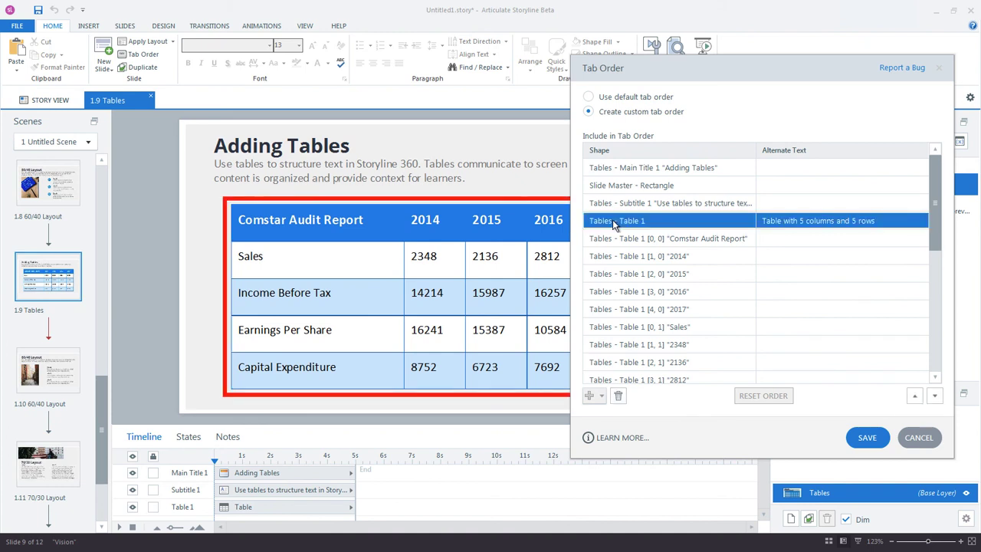
{"action": "mouse_move", "coordinate": [614, 222]}
{"action": "left_mouse_down"}
{"action": "mouse_move", "coordinate": [627, 226]}
{"action": "mouse_move", "coordinate": [633, 335]}
{"action": "mouse_move", "coordinate": [631, 214]}
{"action": "left_mouse_up"}
{"action": "left_click", "coordinate": [711, 256]}
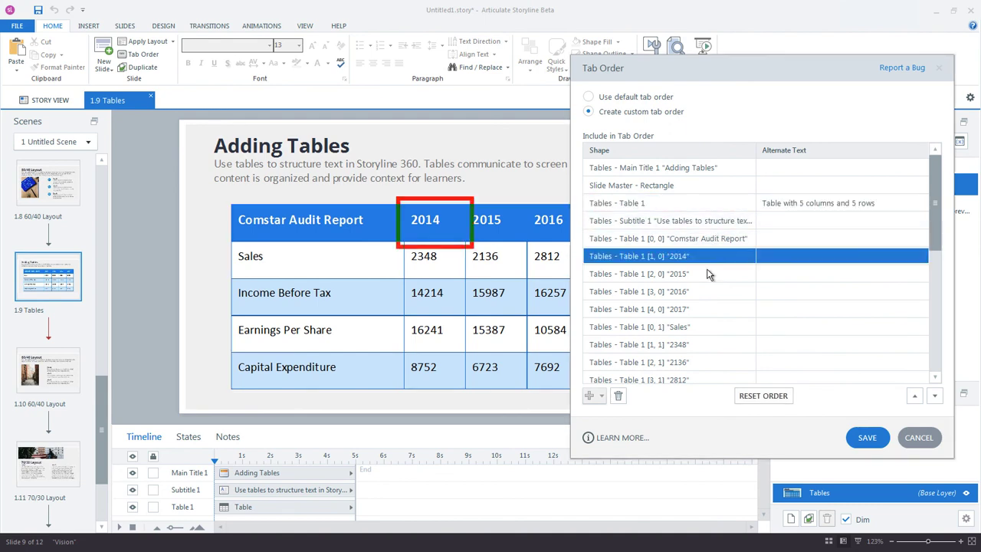
{"action": "left_click", "coordinate": [697, 274]}
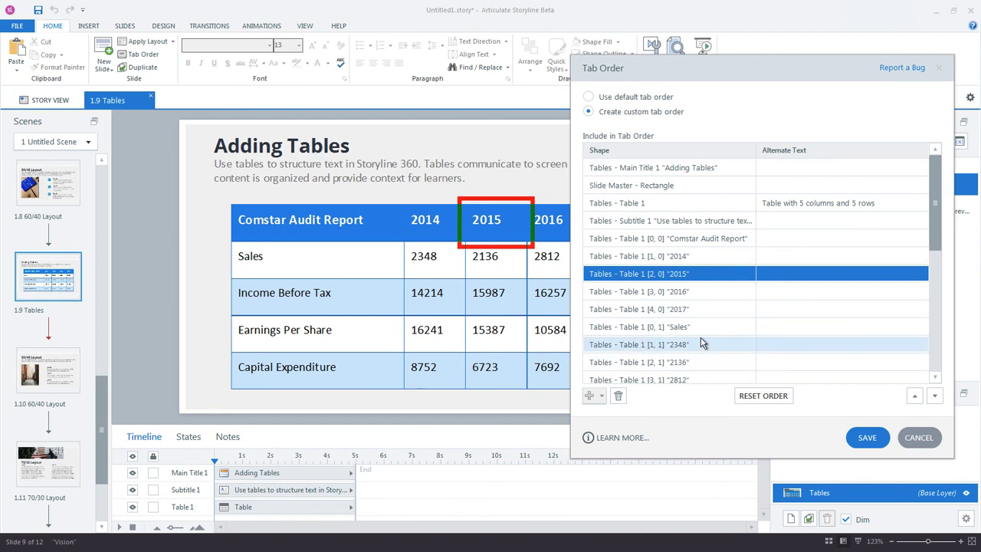
Select Table 1's full alternate text, 'Table with 5 columns and 5 rows', in Tab Order for replacement
{"action": "left_click", "coordinate": [866, 203]}
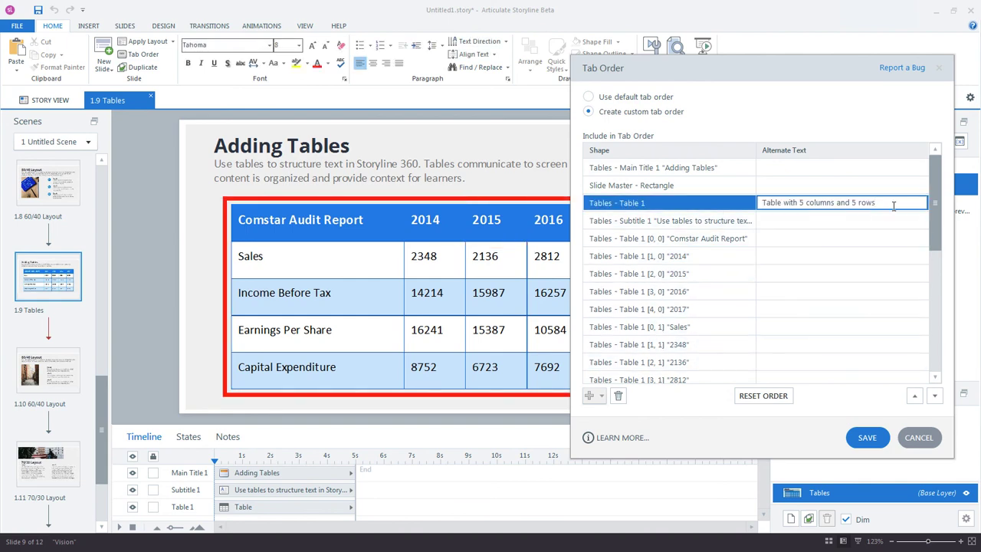
{"action": "left_click_drag", "start_coordinate": [882, 204], "coordinate": [762, 204]}
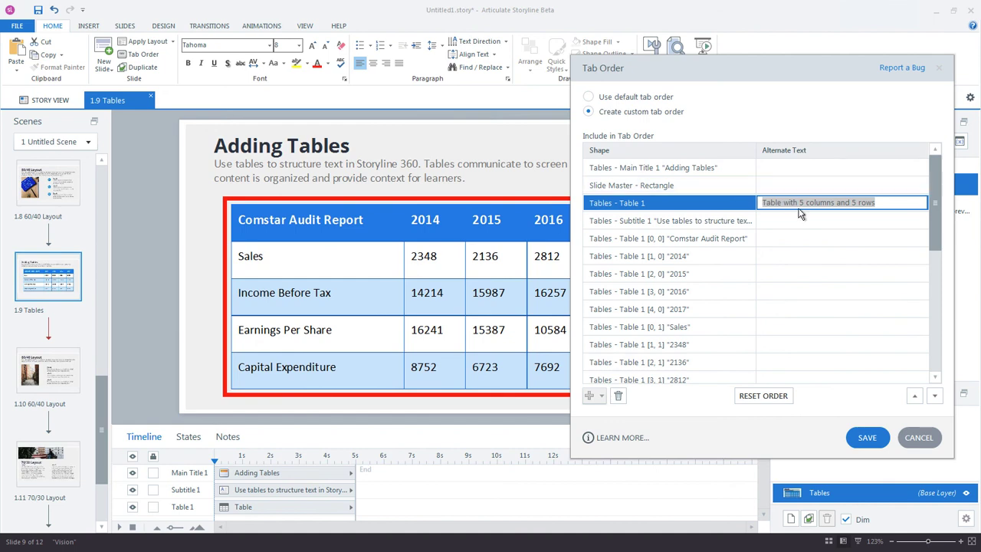